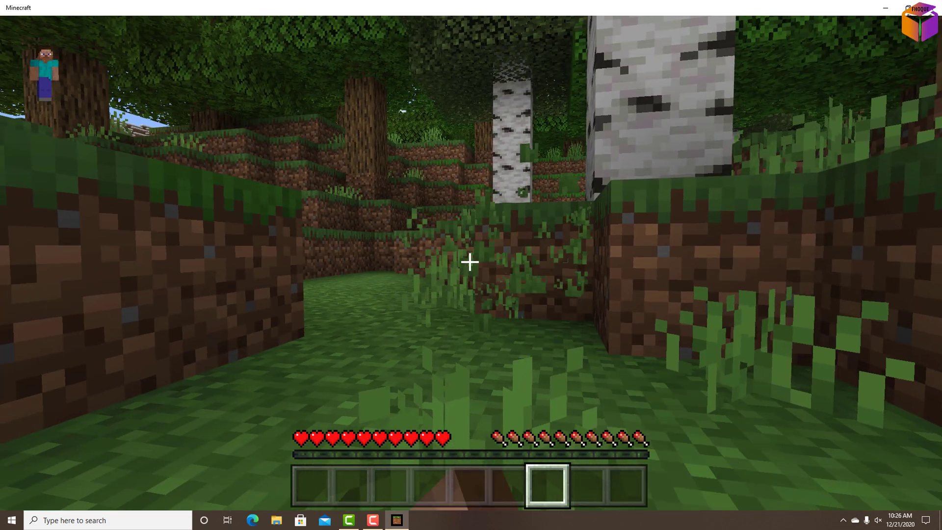
- Mine the dirt block ahead and the grass block at the pit edge in Minecraft
left_click(470, 262)
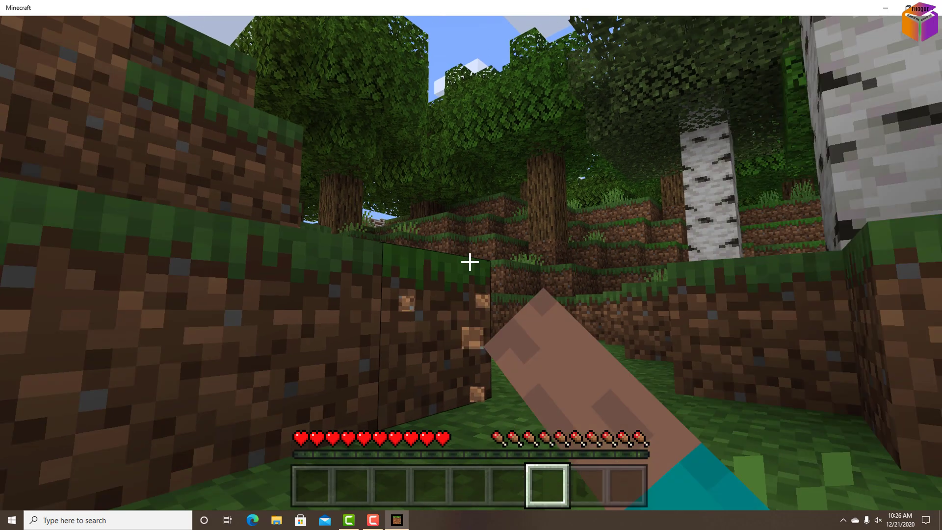
left_click(469, 261)
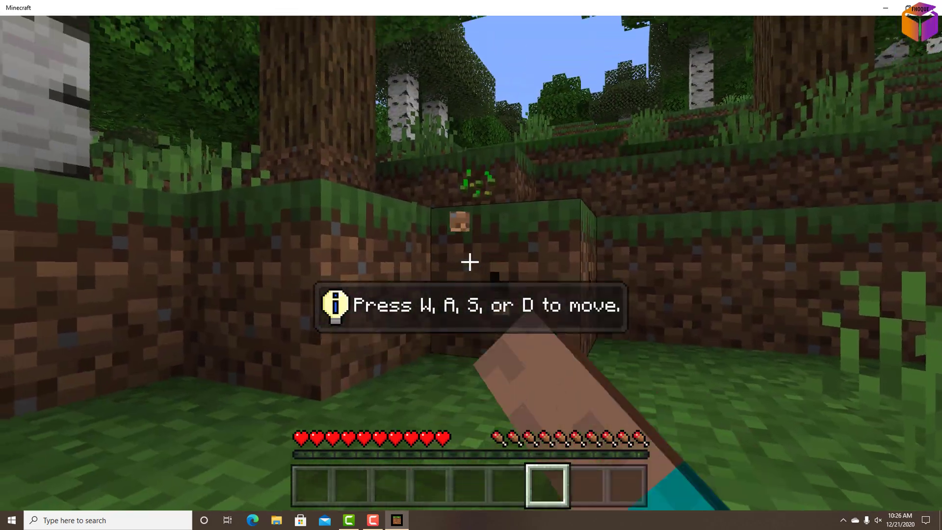
left_click(471, 261)
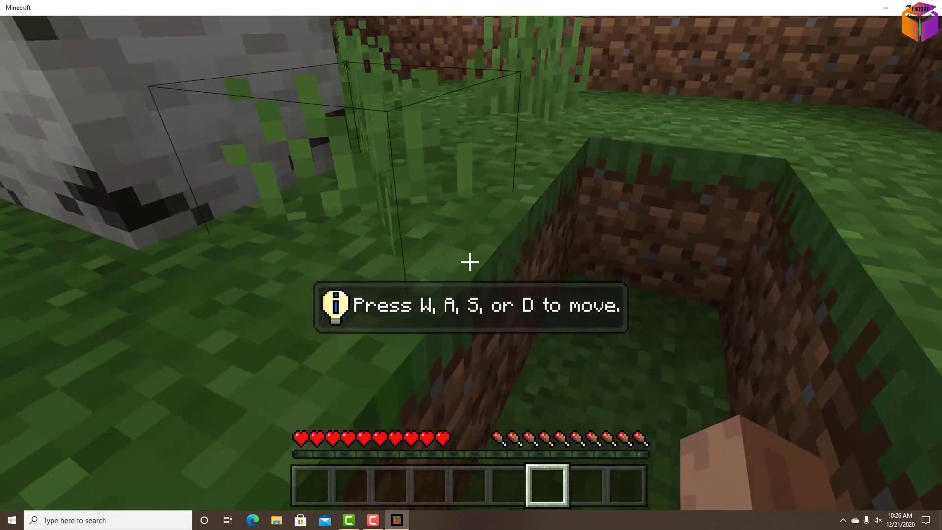
left_click(471, 261)
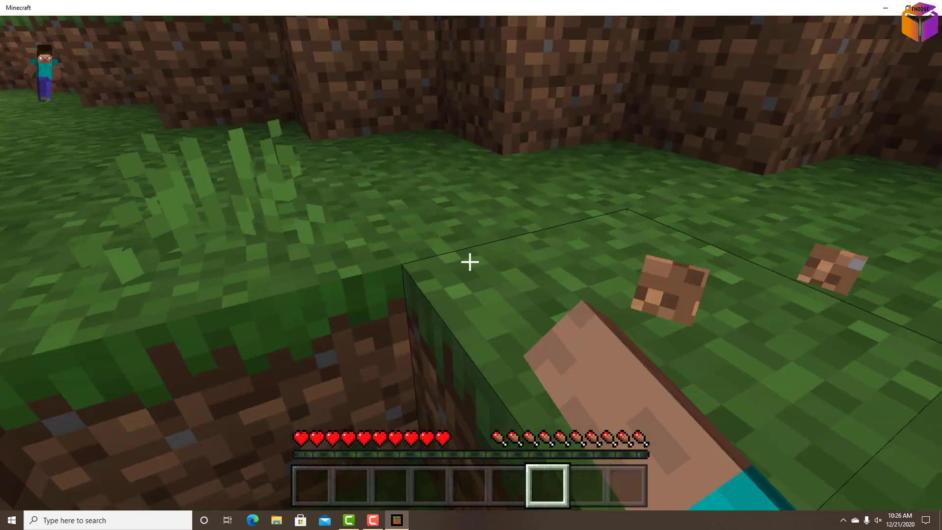
left_click(470, 262)
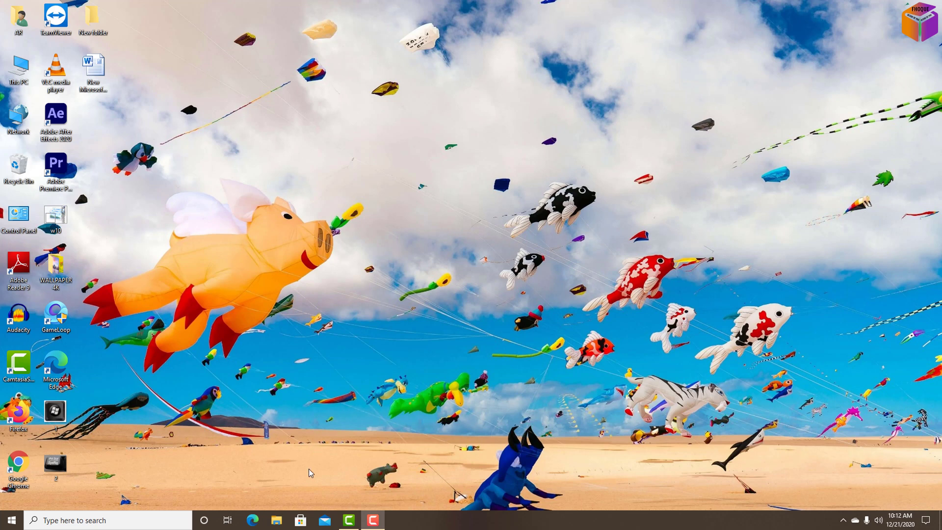
- Launch Microsoft Store from the taskbar and start a search for Minecraft
left_click(299, 521)
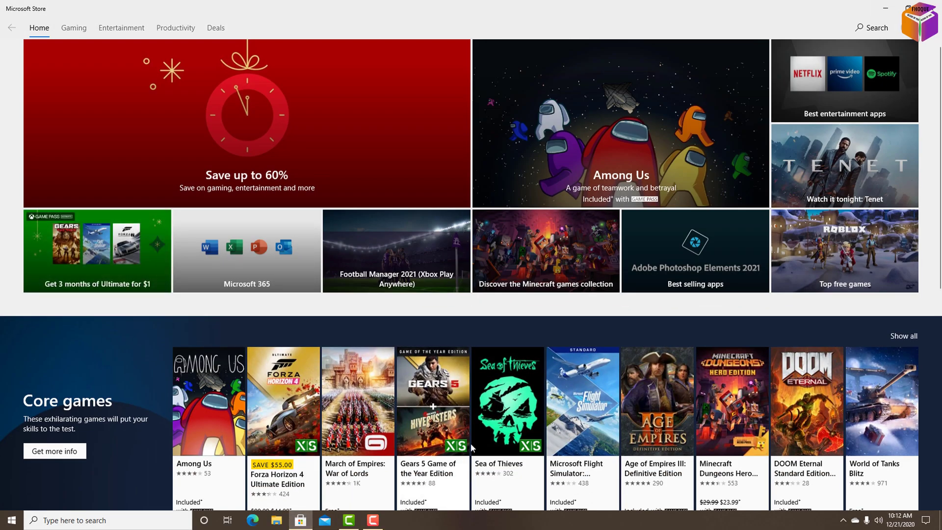
left_click(871, 33)
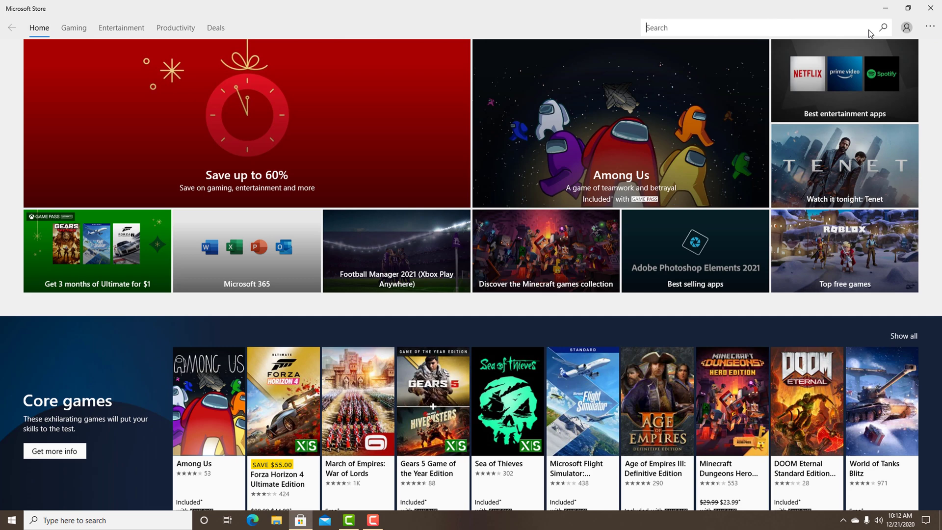
type("mi")
type("necr")
type("aft")
type(" fo")
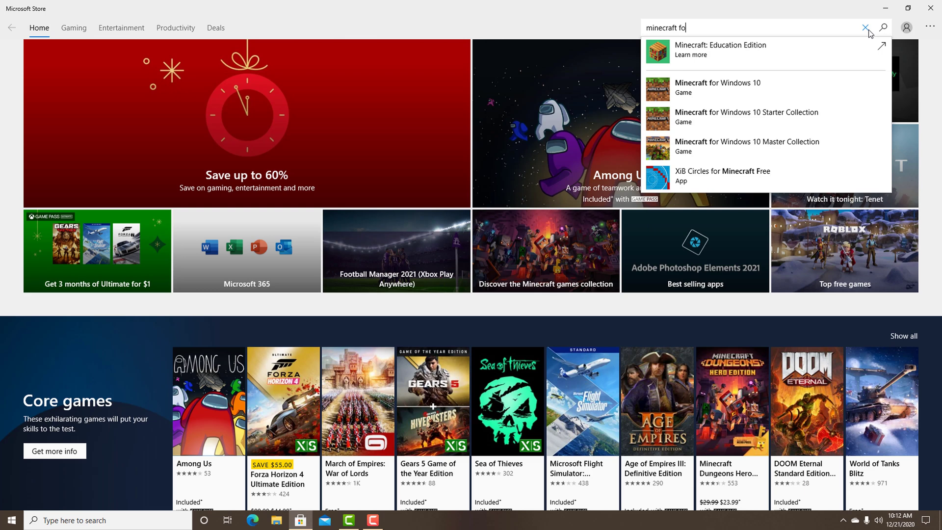
type("r wi")
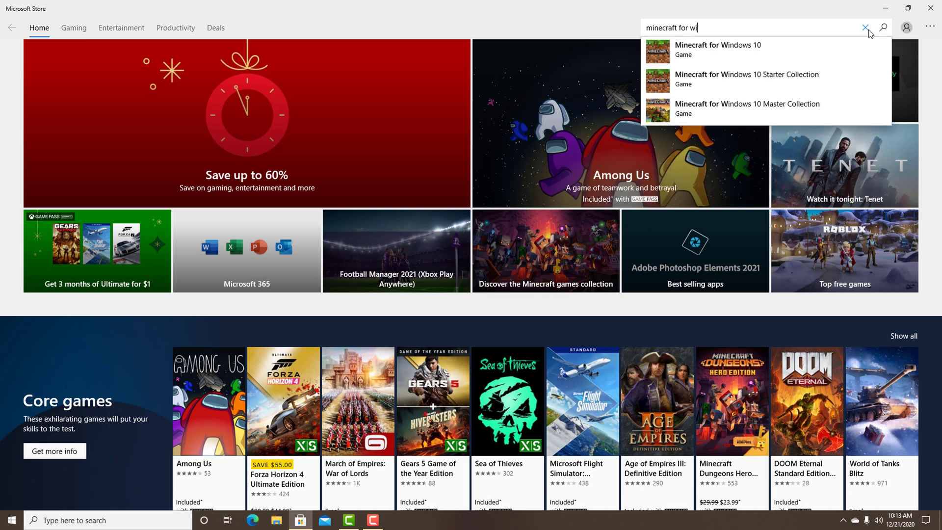
type("nd")
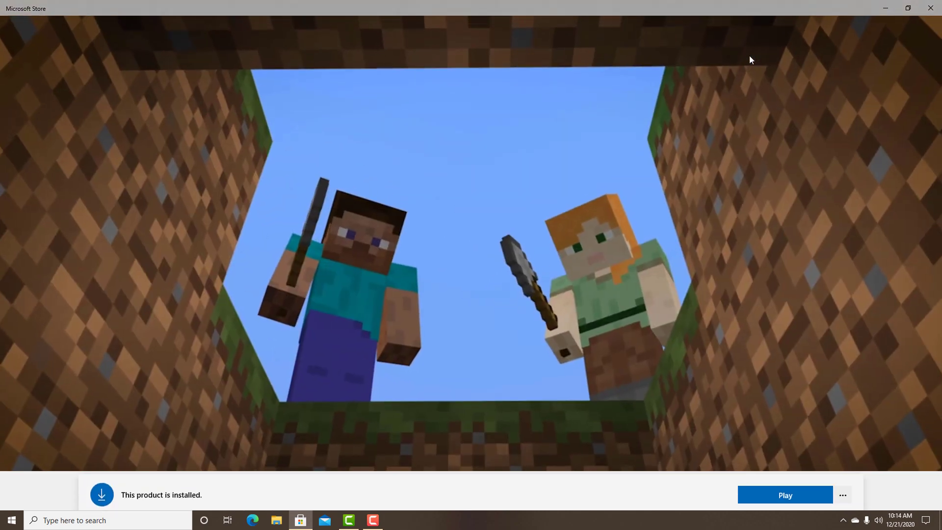
scroll(940, 132, "down", 5)
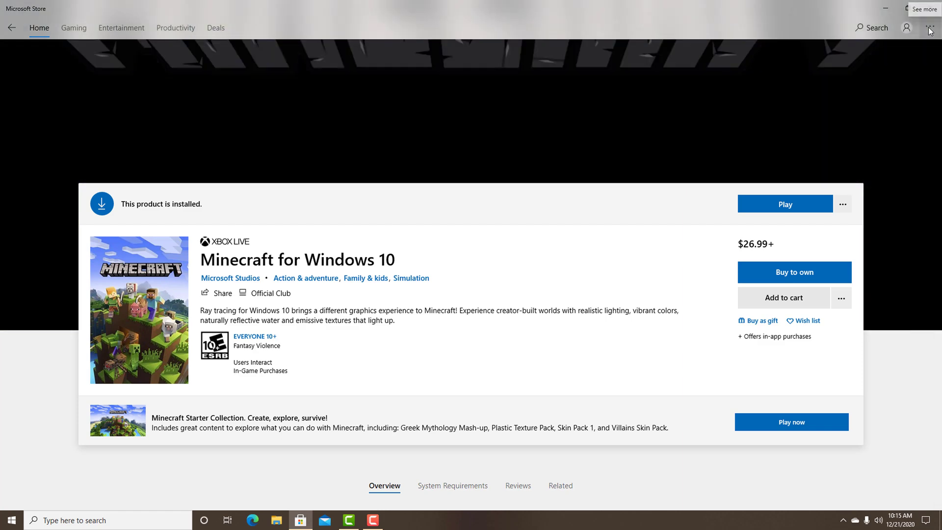
- Go to Downloads and updates from the store's See more menu
left_click(930, 30)
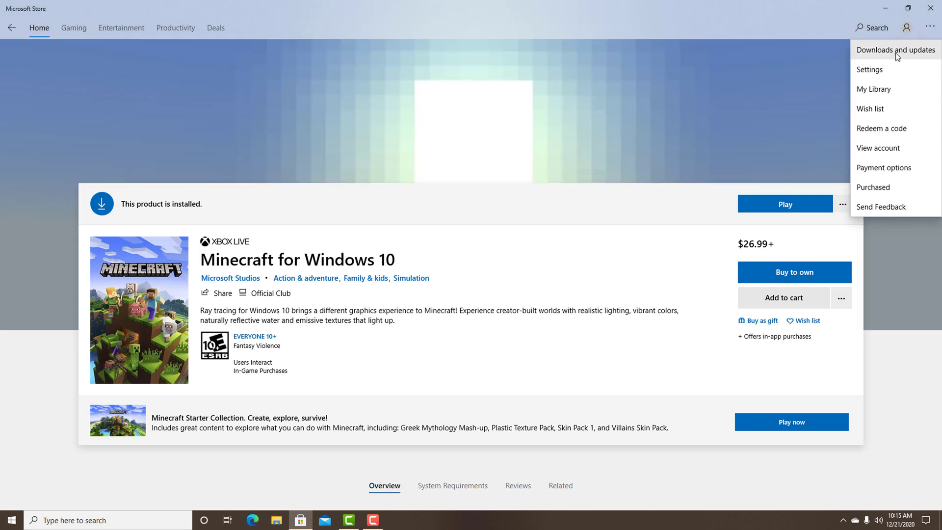
left_click(897, 50)
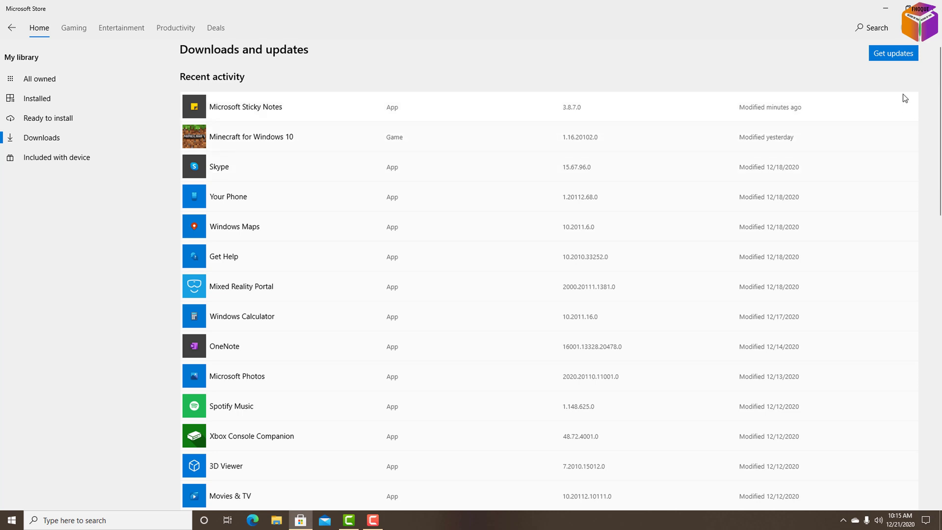
- Use Get updates to check installed apps and games for updates
left_click(894, 57)
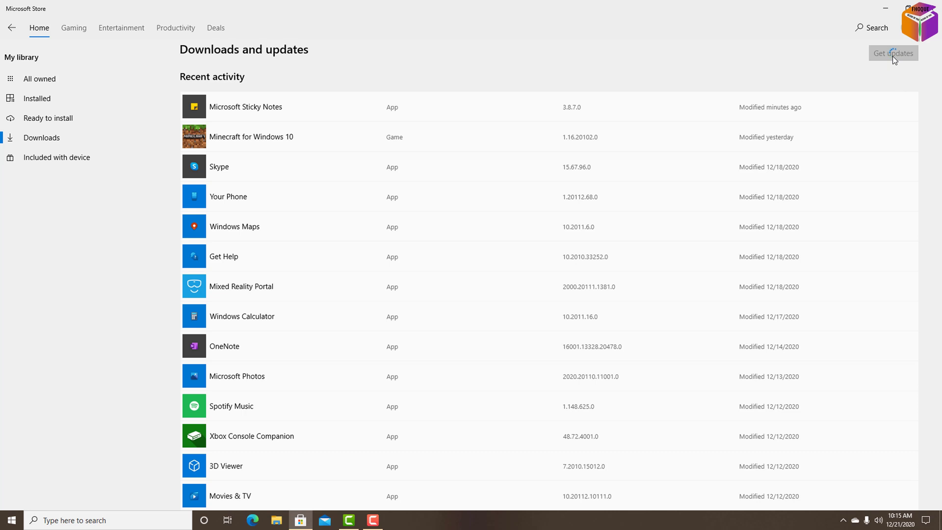